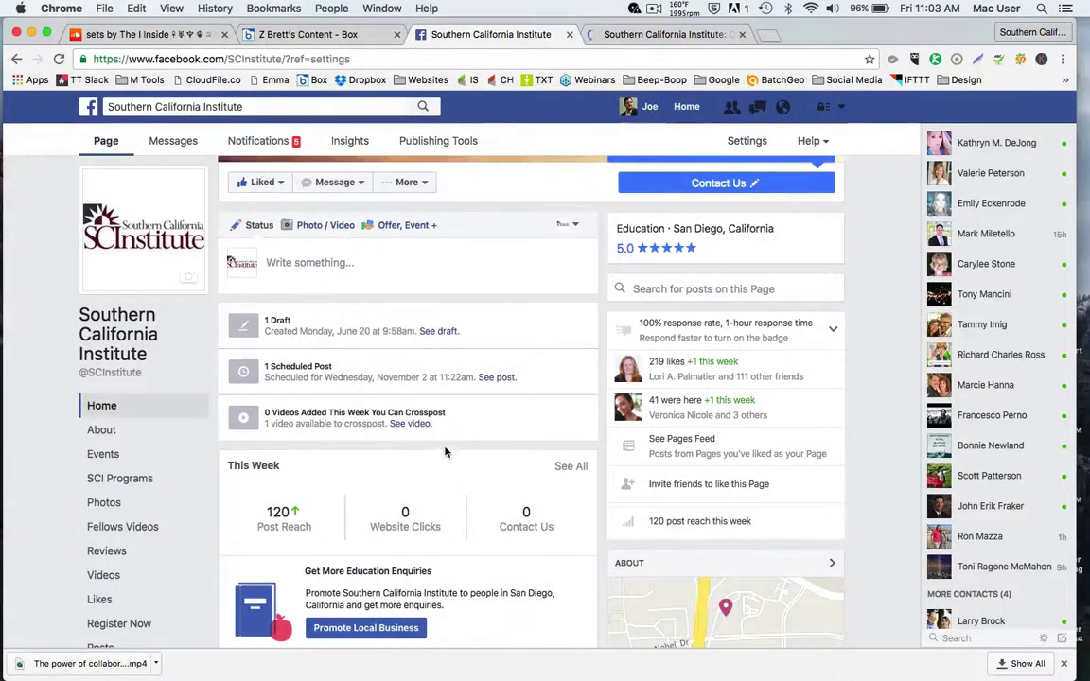
Review the Southern California Institute Facebook page down to its September 12 TED Talk video post
scroll(430, 455, down, 3)
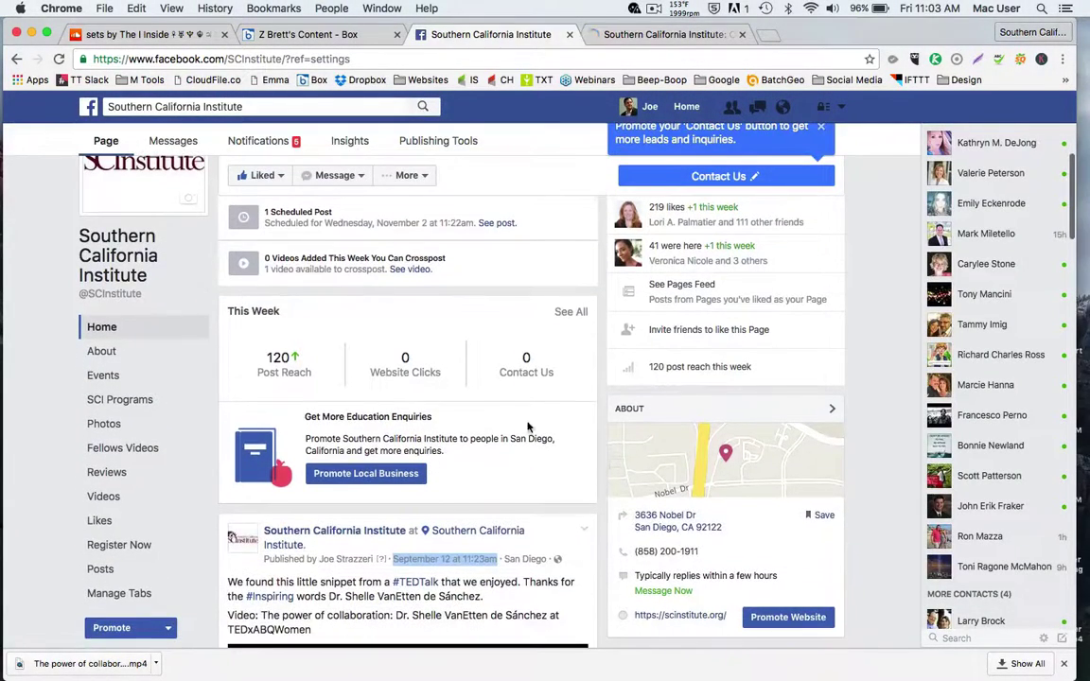
scroll(472, 432, up, 3)
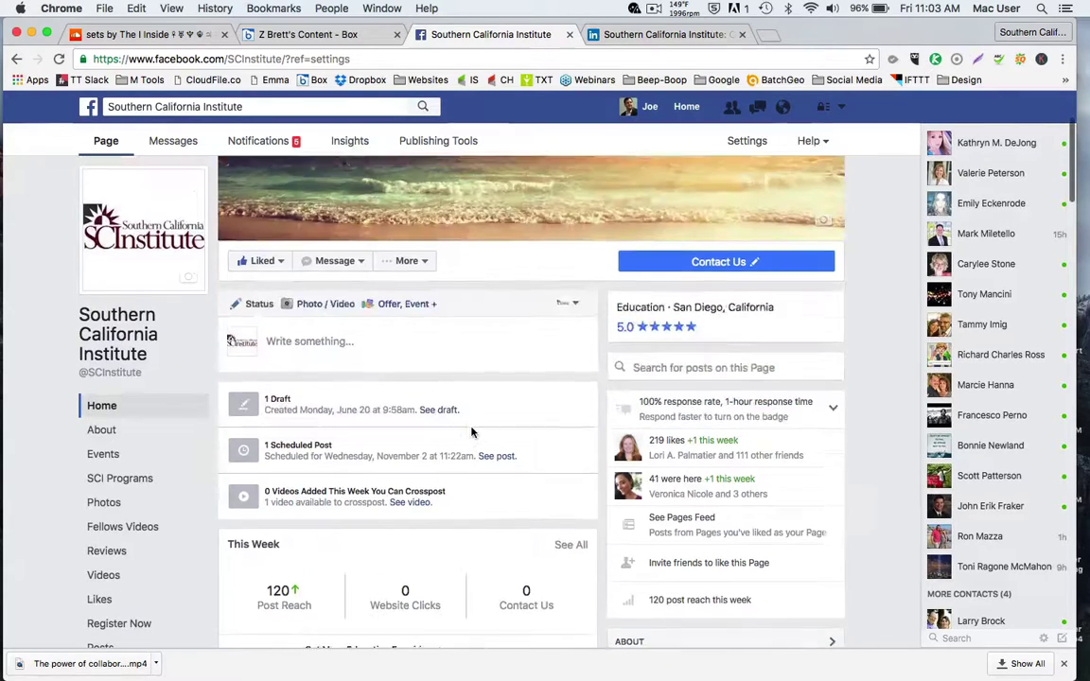
scroll(472, 432, up, 1)
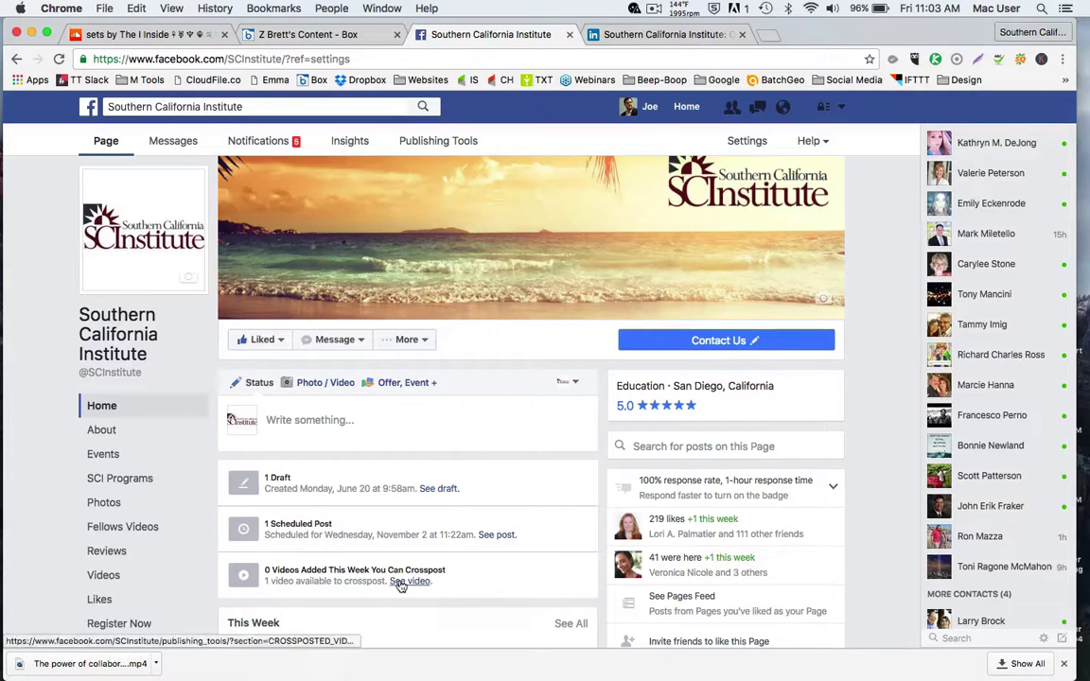
scroll(400, 584, down, 8)
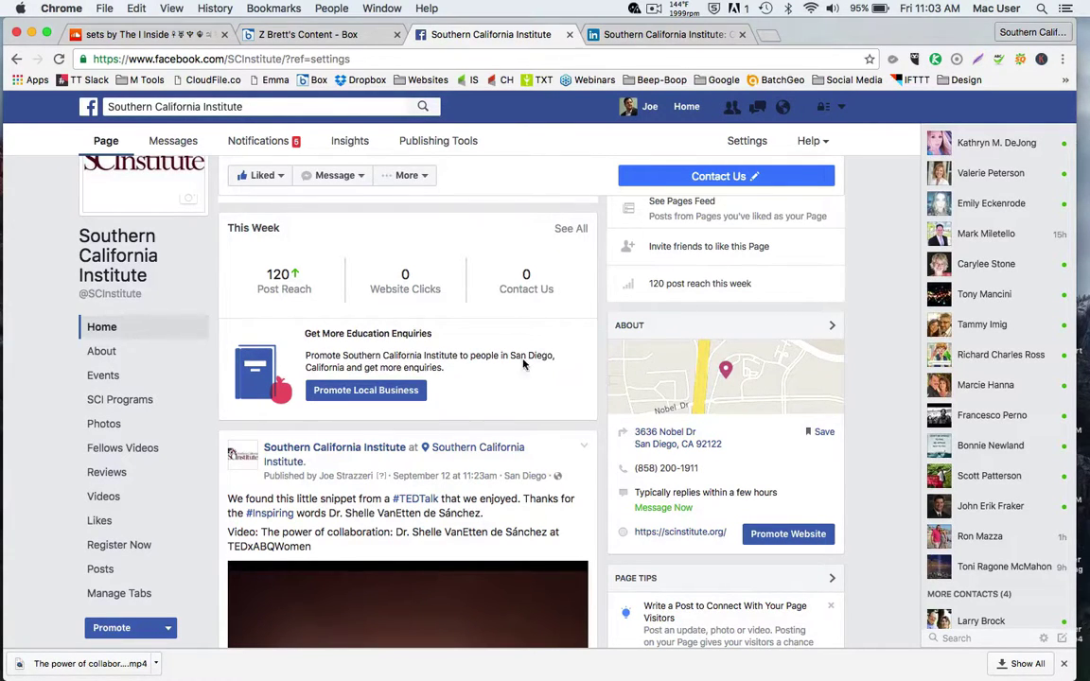
scroll(511, 411, down, 5)
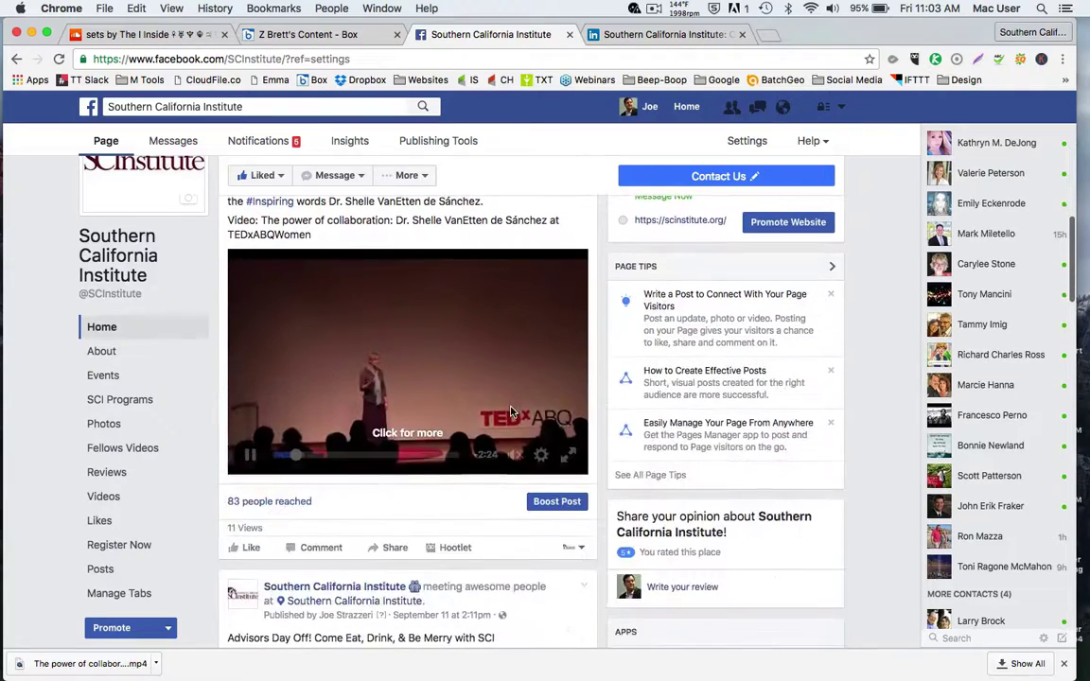
scroll(451, 326, up, 3)
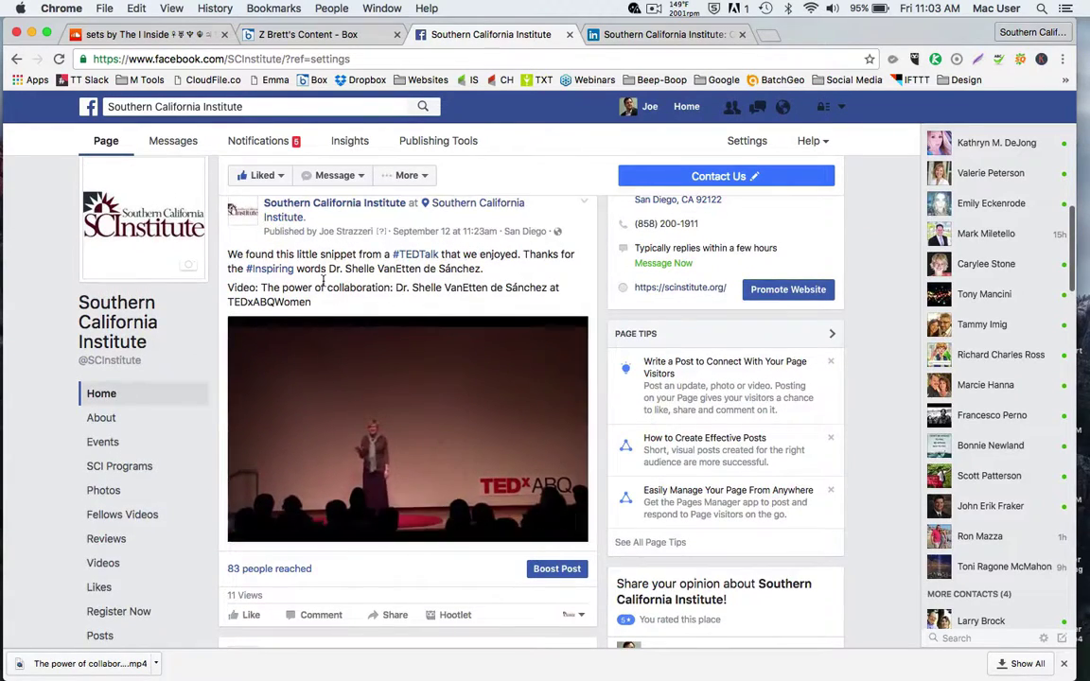
mouse_move(347, 298)
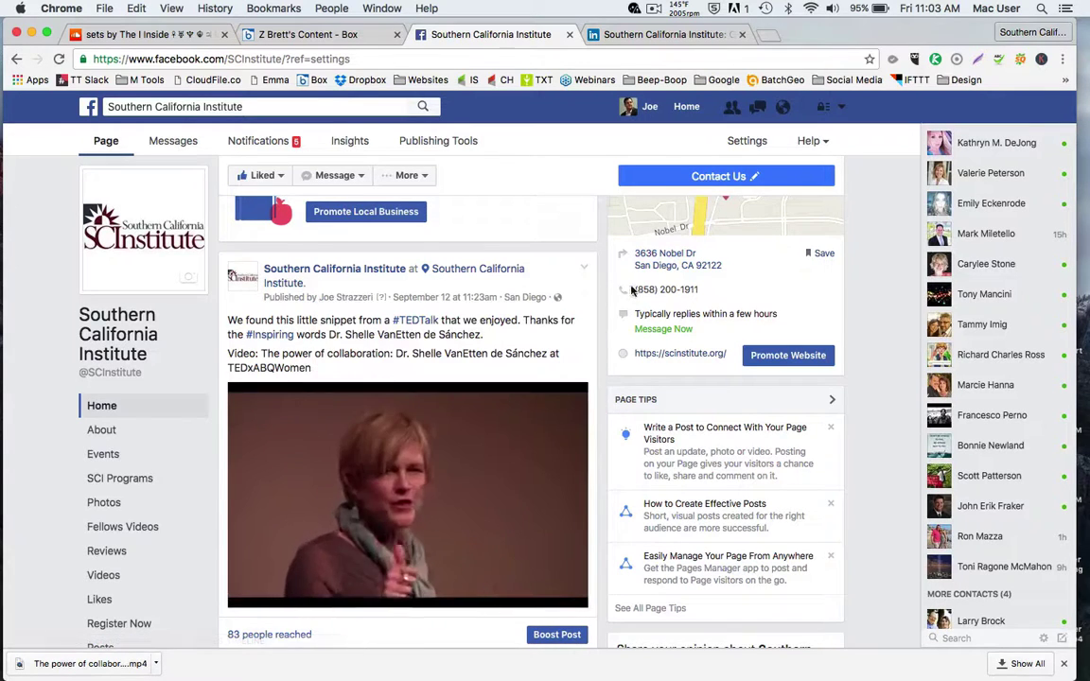
mouse_move(454, 401)
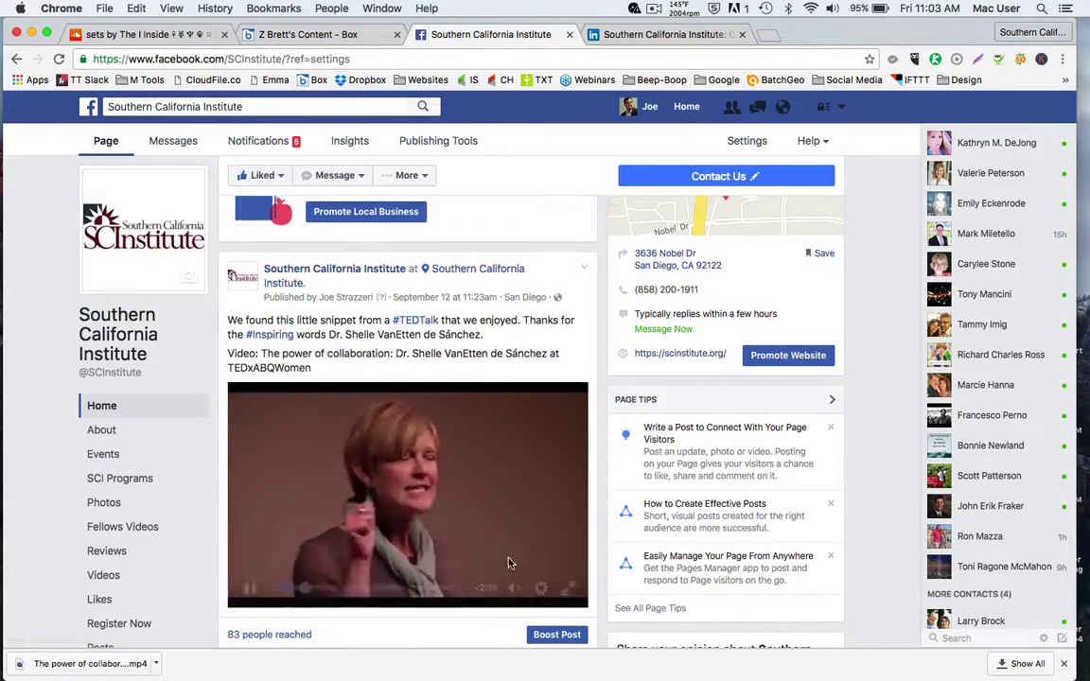
Copy the link address of the September 12 TED Talk video post on the Facebook page
click(611, 38)
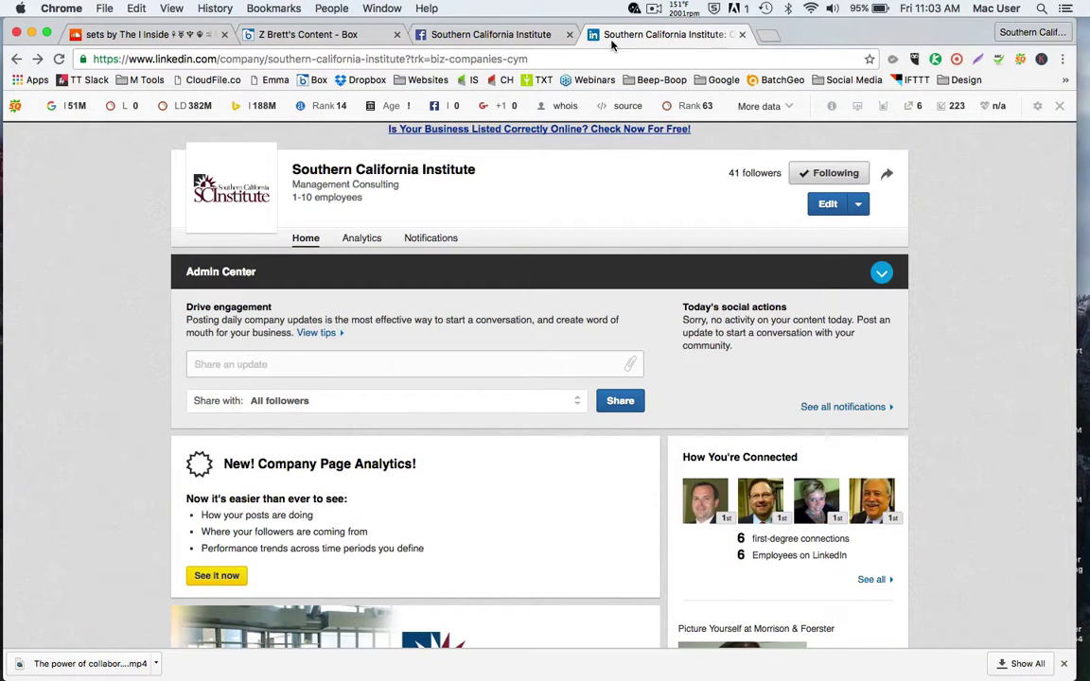
click(492, 34)
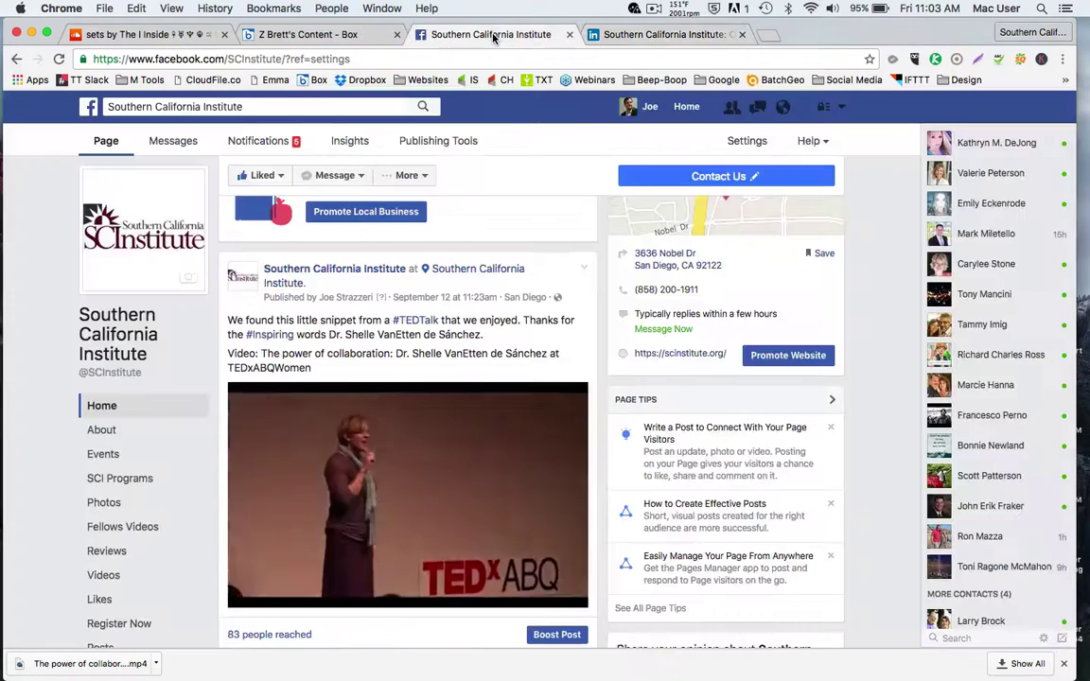
right_click(450, 301)
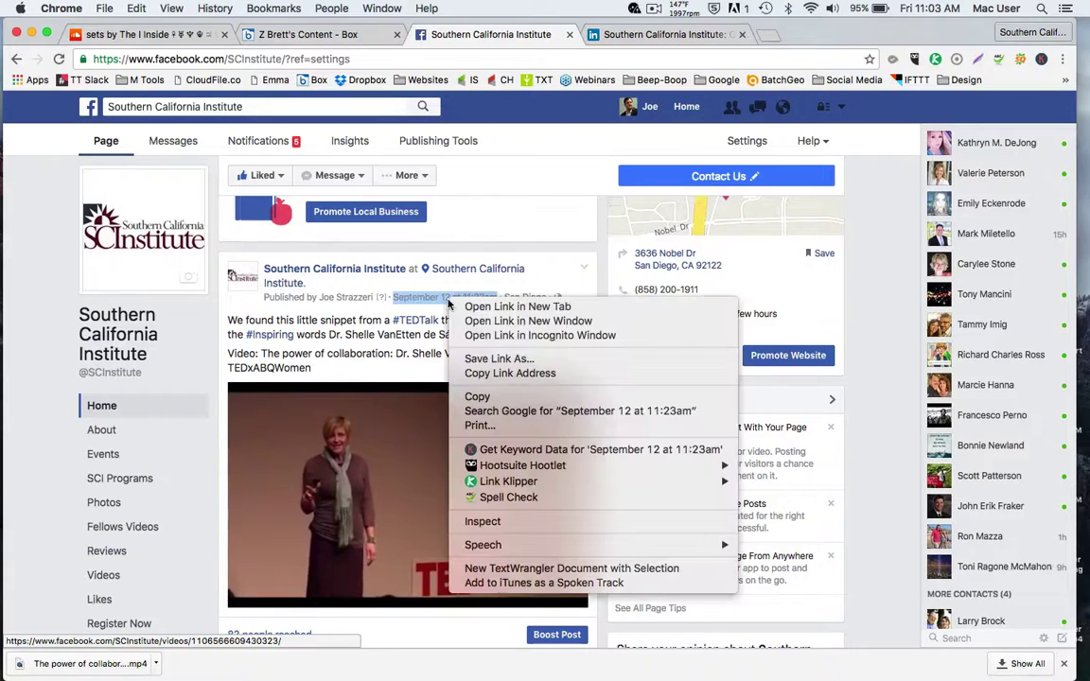
click(511, 374)
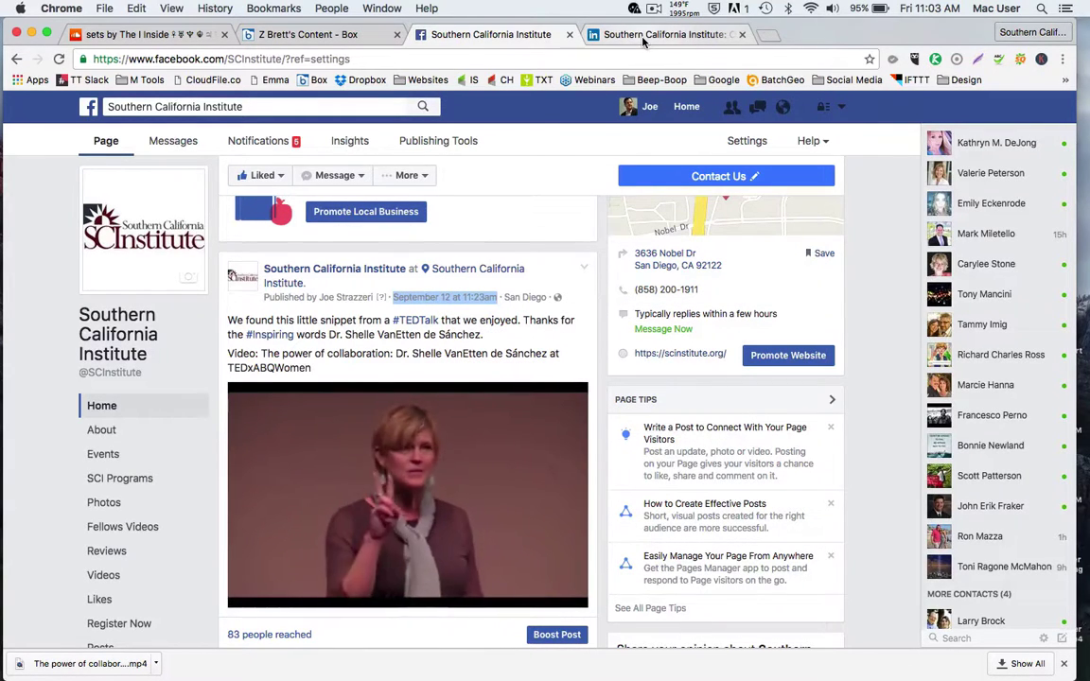
Paste the video link into a new update on the LinkedIn company page, and delete the link text while keeping the video preview
click(642, 41)
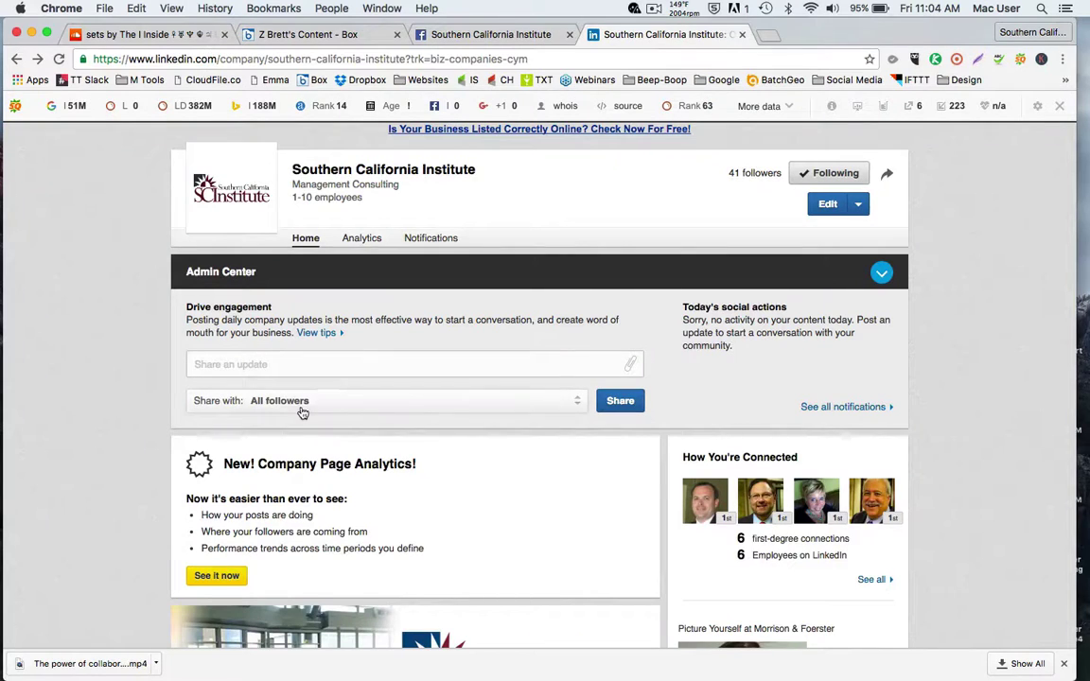
click(264, 364)
scroll(433, 300, down, 3)
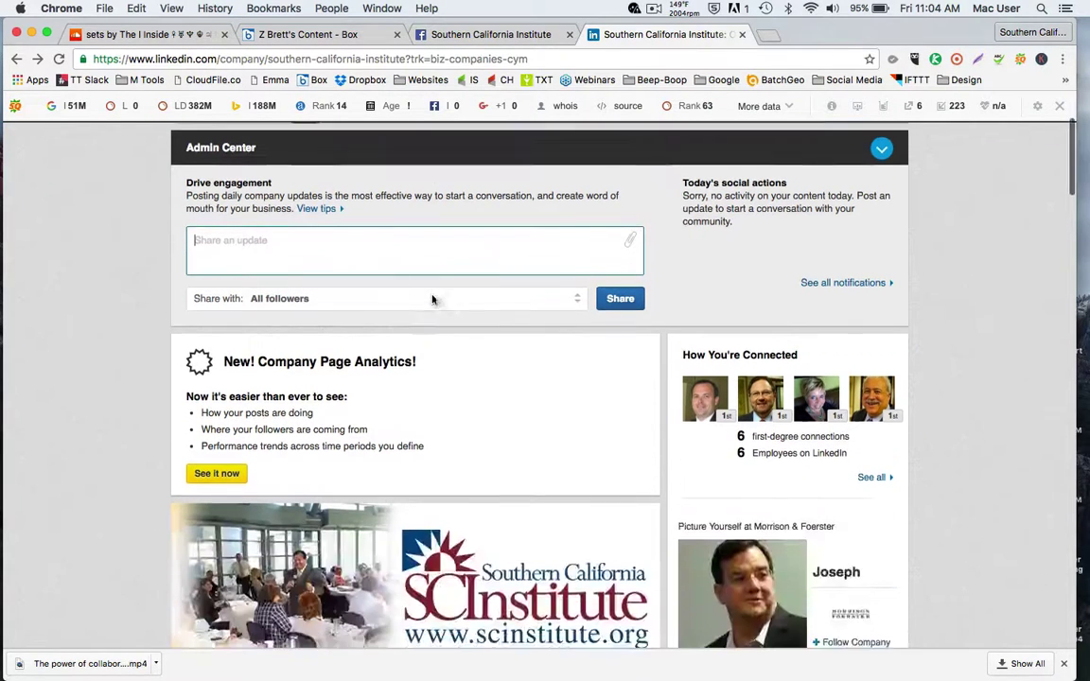
scroll(432, 300, up, 4)
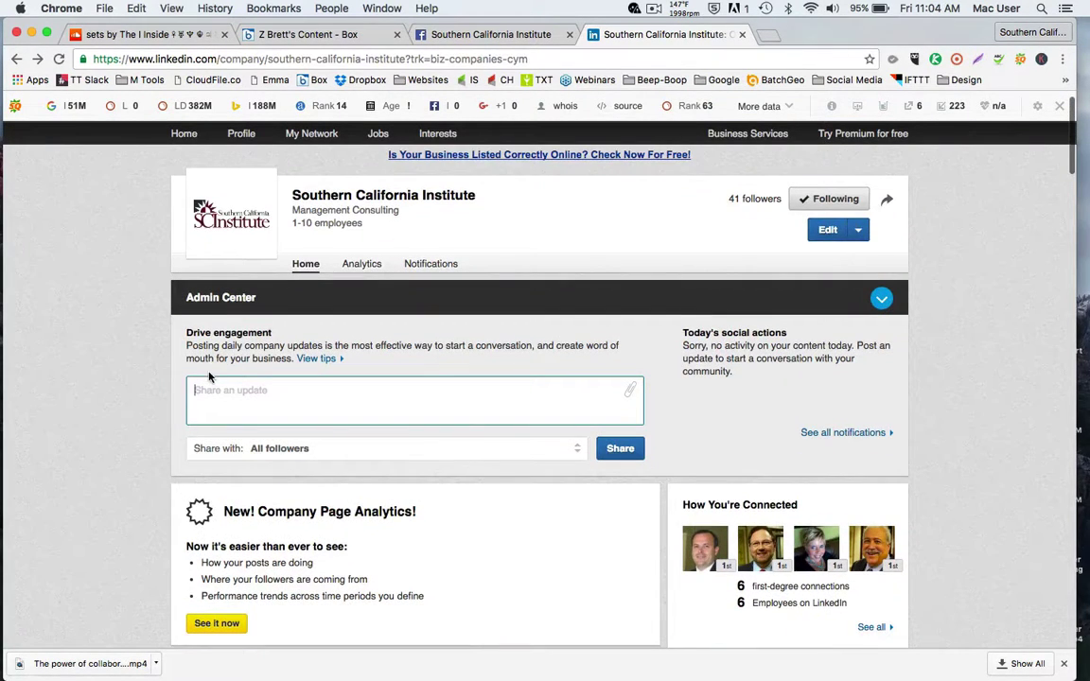
key(ctrl+v)
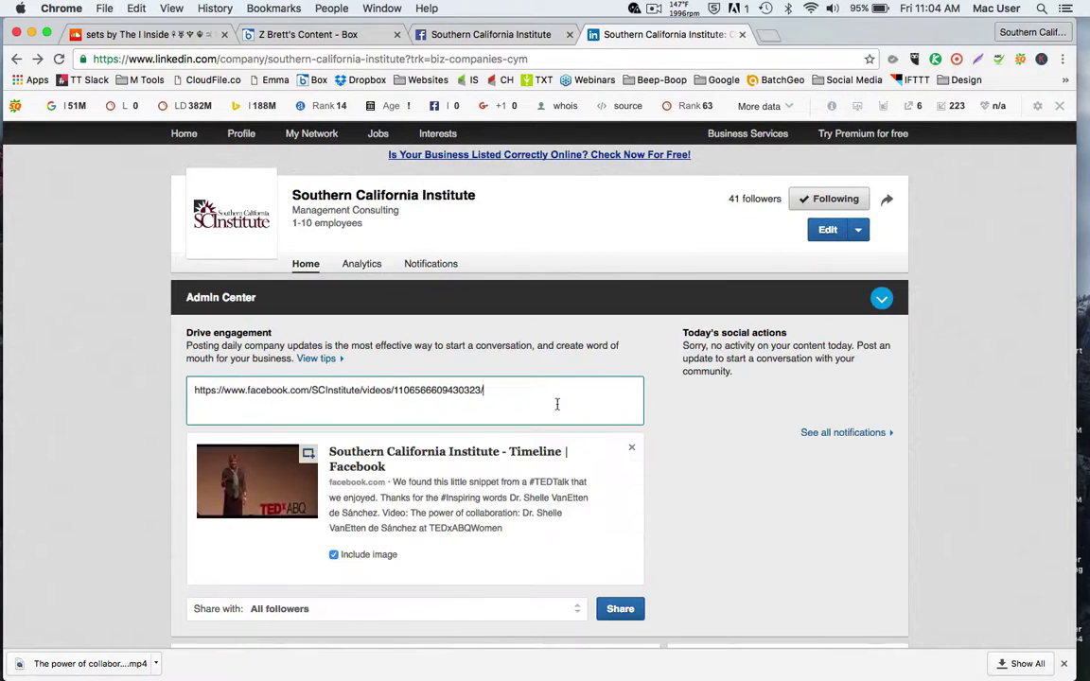
key(super+a)
key(BackSpace)
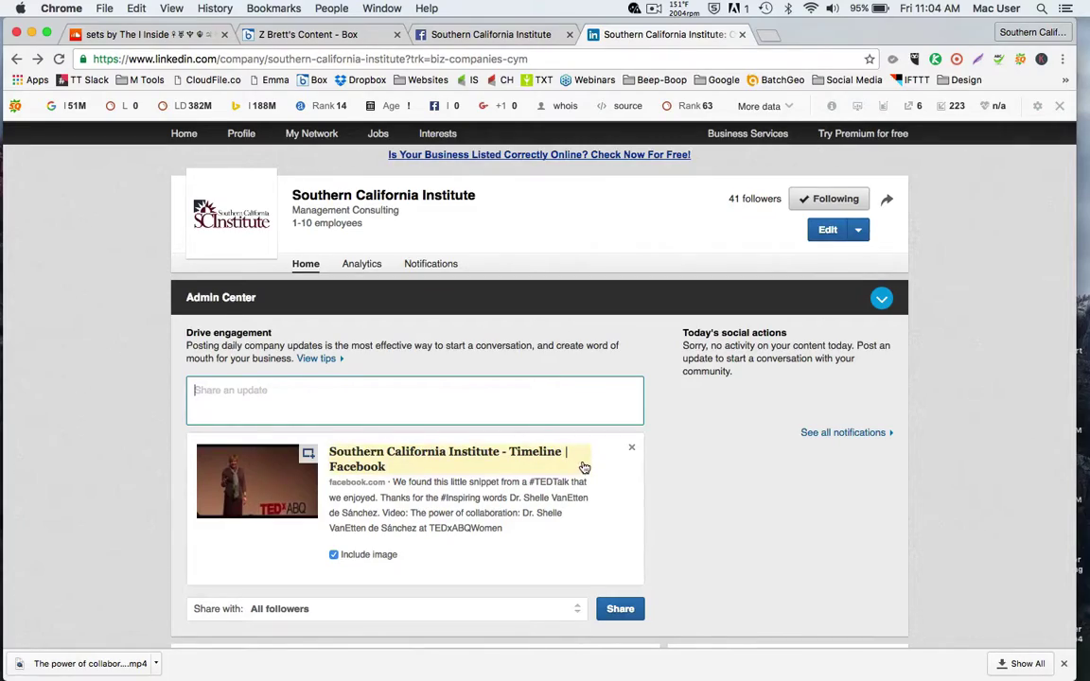
Check the TED Talk video post among the company page's Recent Updates on LinkedIn
scroll(584, 468, down, 9)
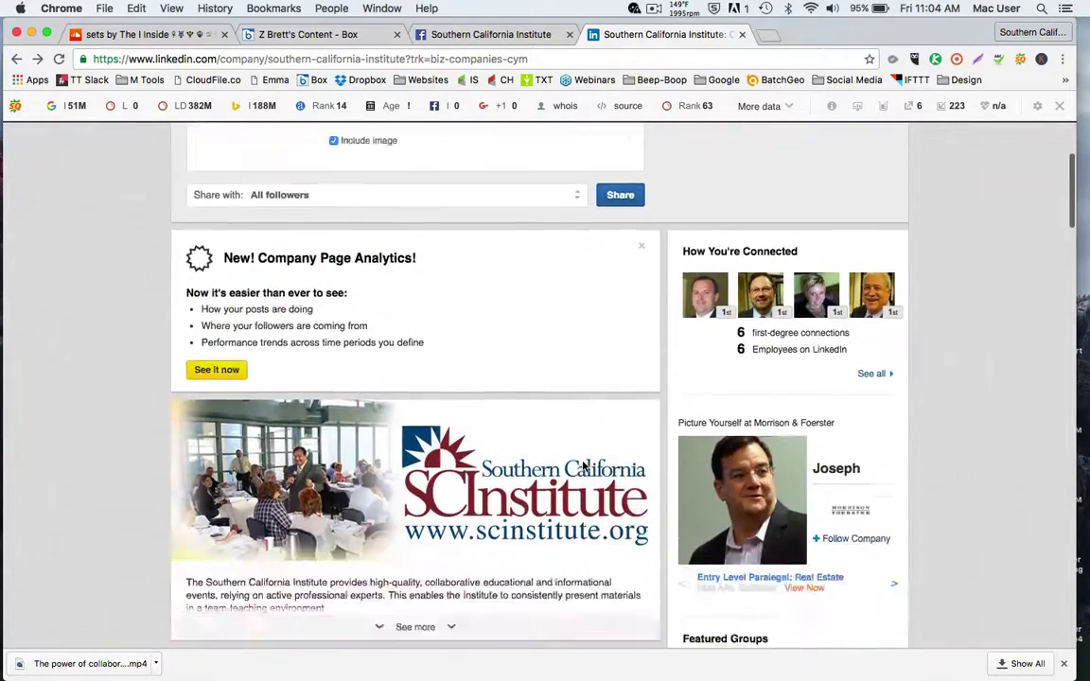
scroll(583, 468, down, 9)
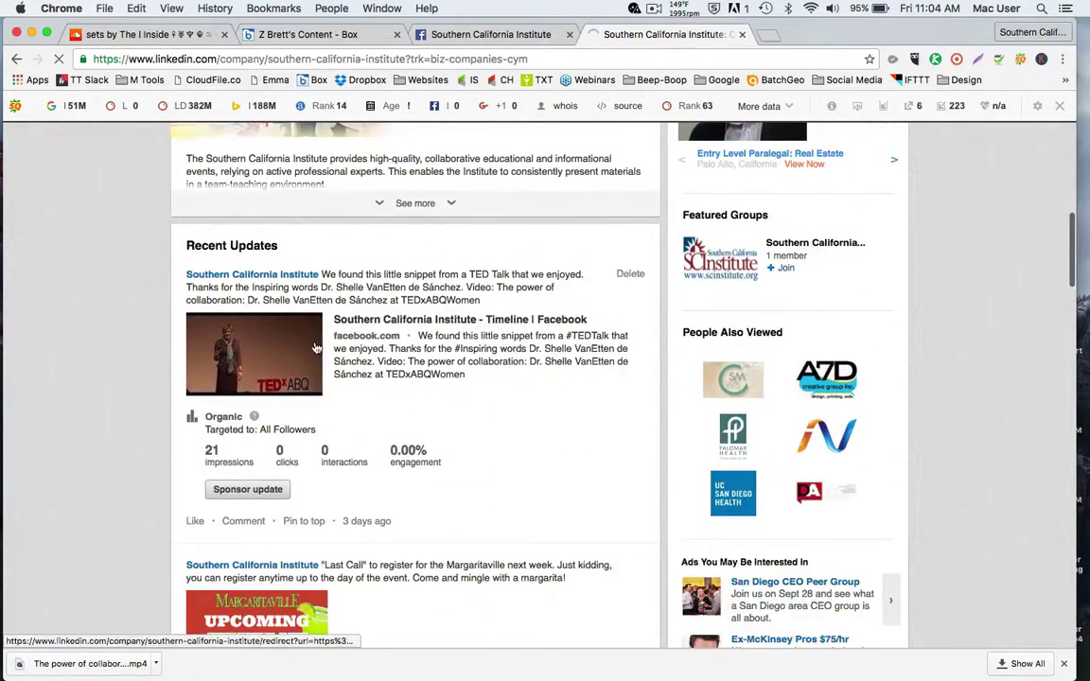
scroll(315, 348, up, 18)
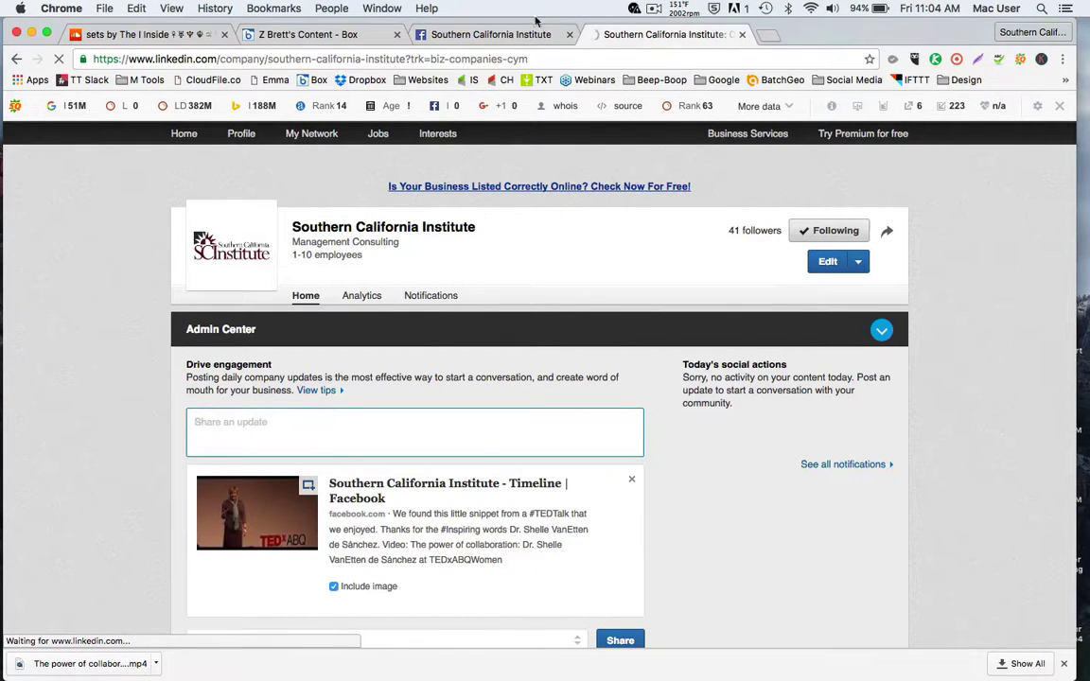
Return to the Facebook page and open the embed code configurator for the September 12 TED Talk video post
click(479, 34)
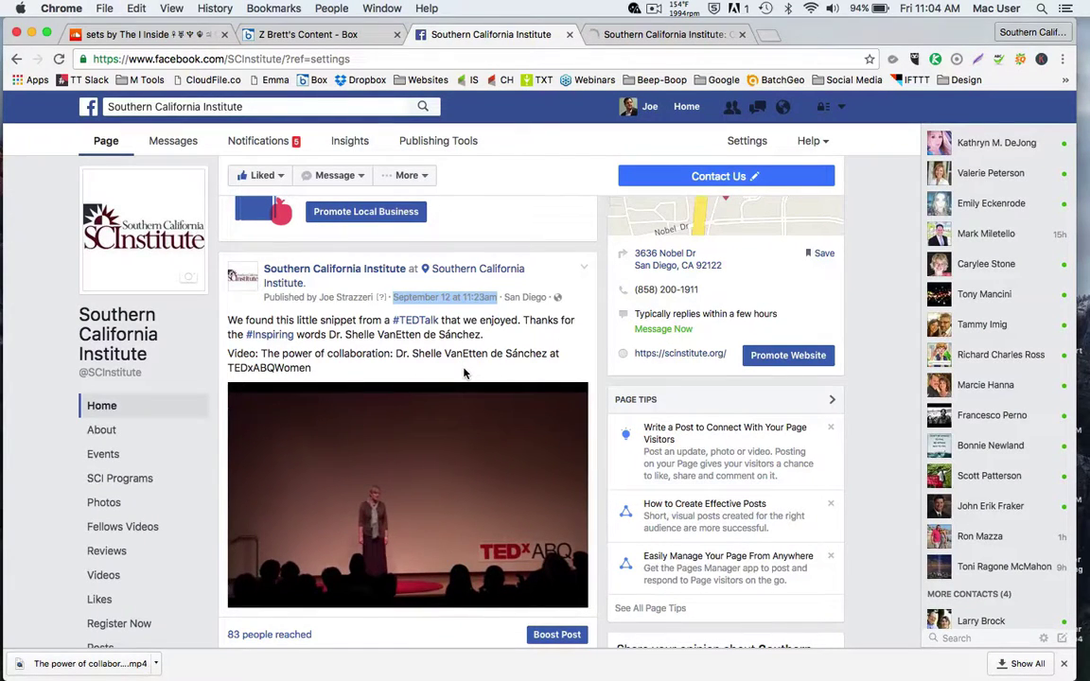
scroll(428, 372, down, 3)
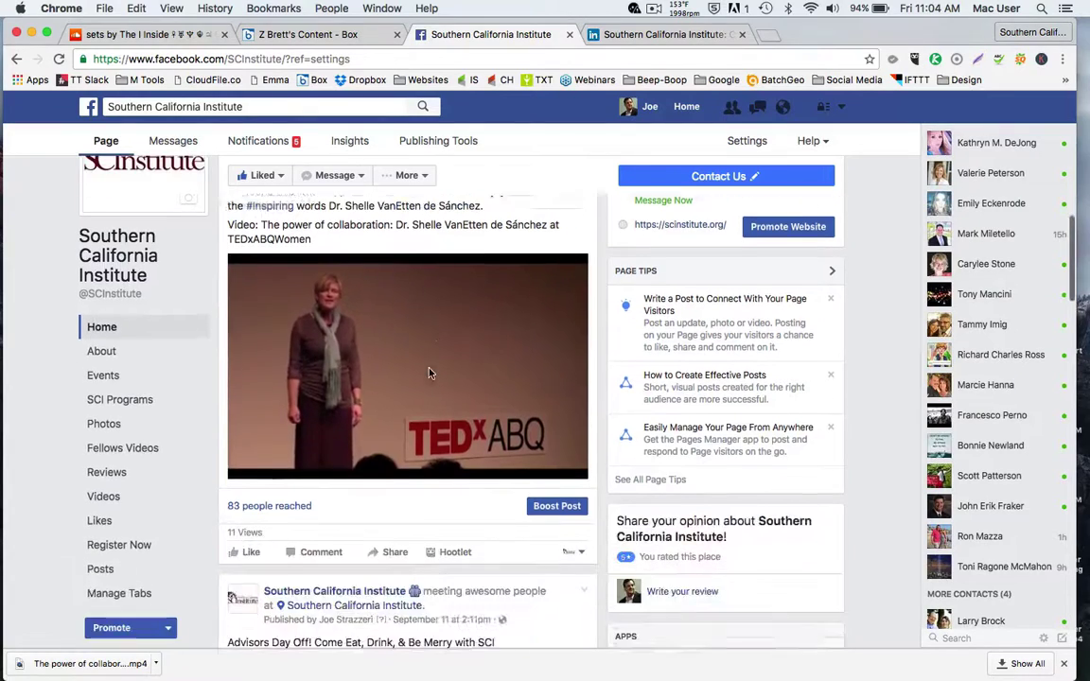
scroll(428, 373, up, 6)
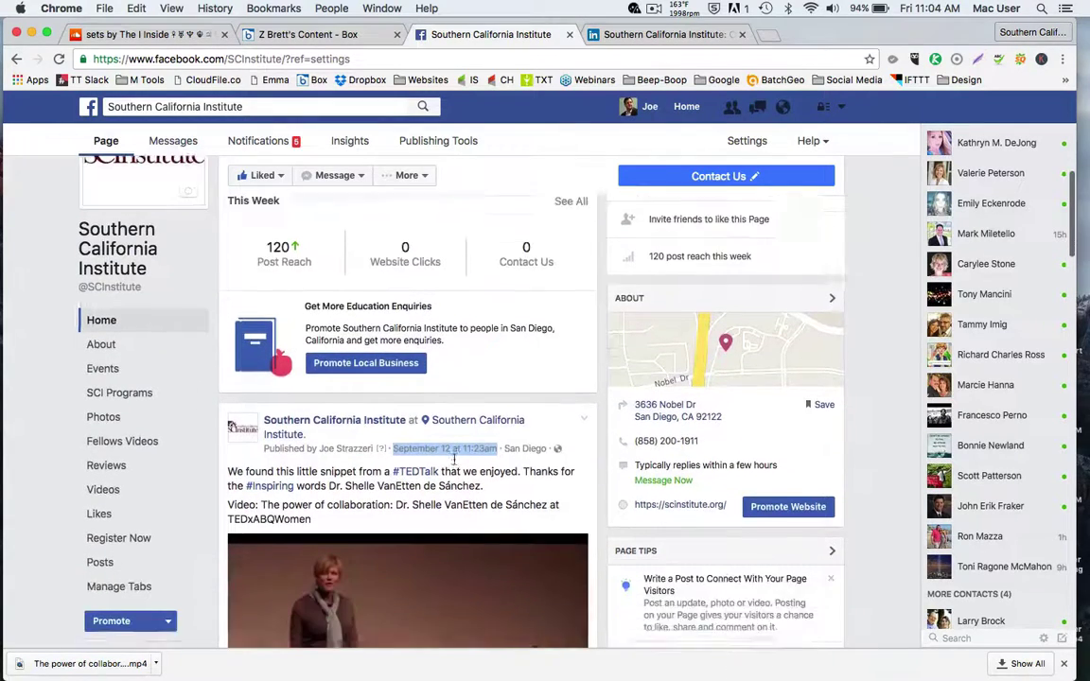
scroll(454, 459, down, 2)
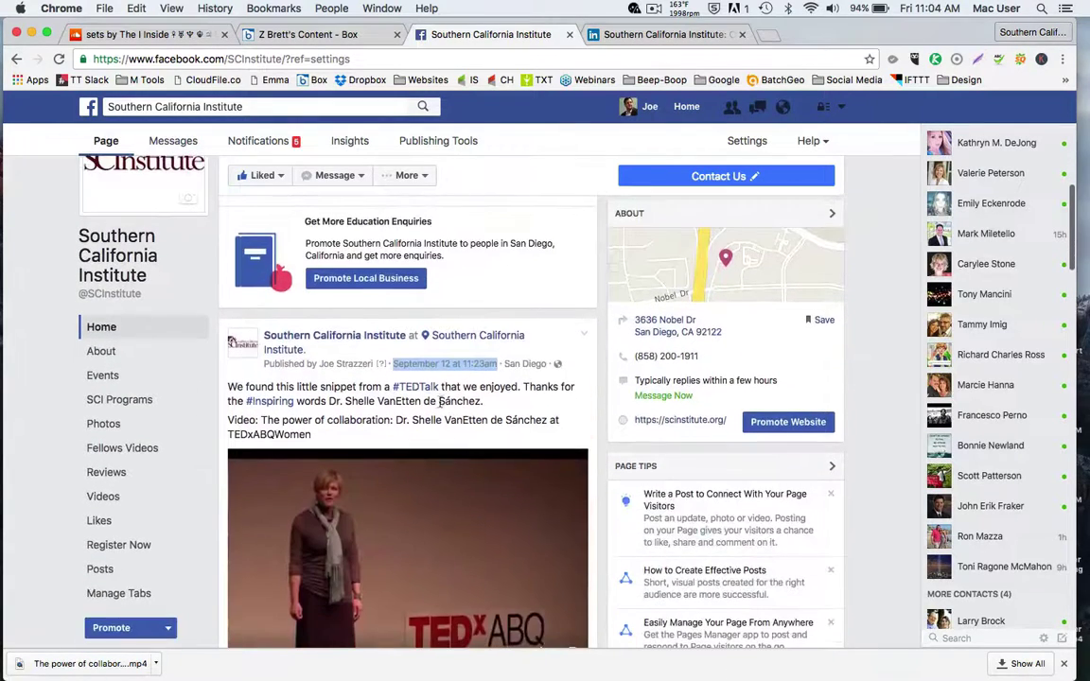
click(586, 337)
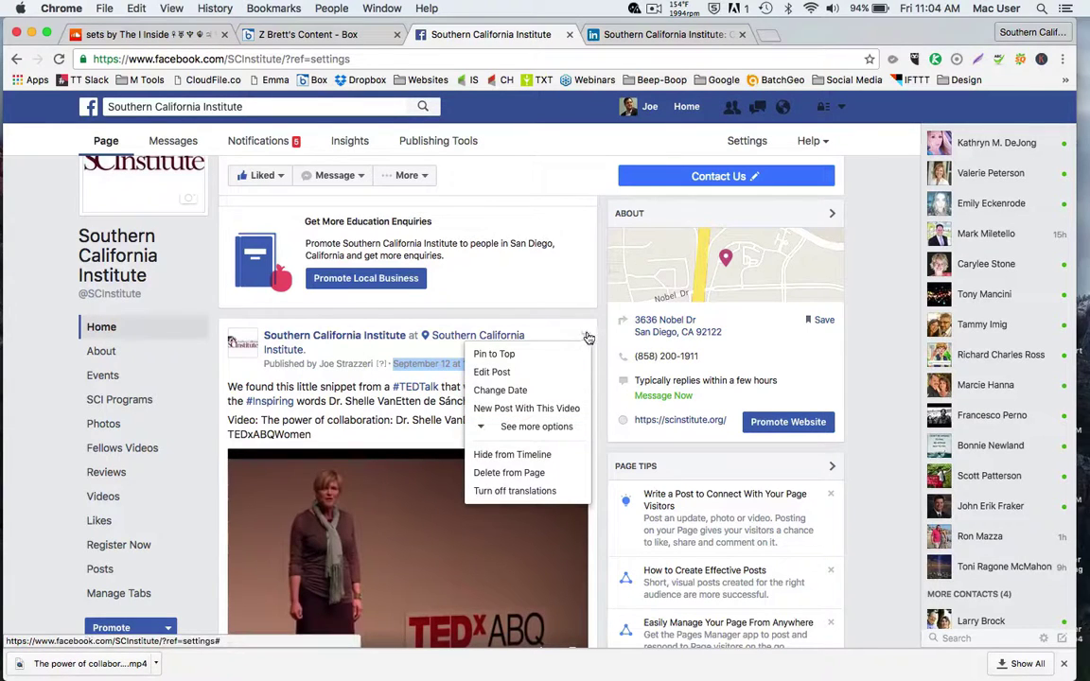
click(518, 426)
click(460, 445)
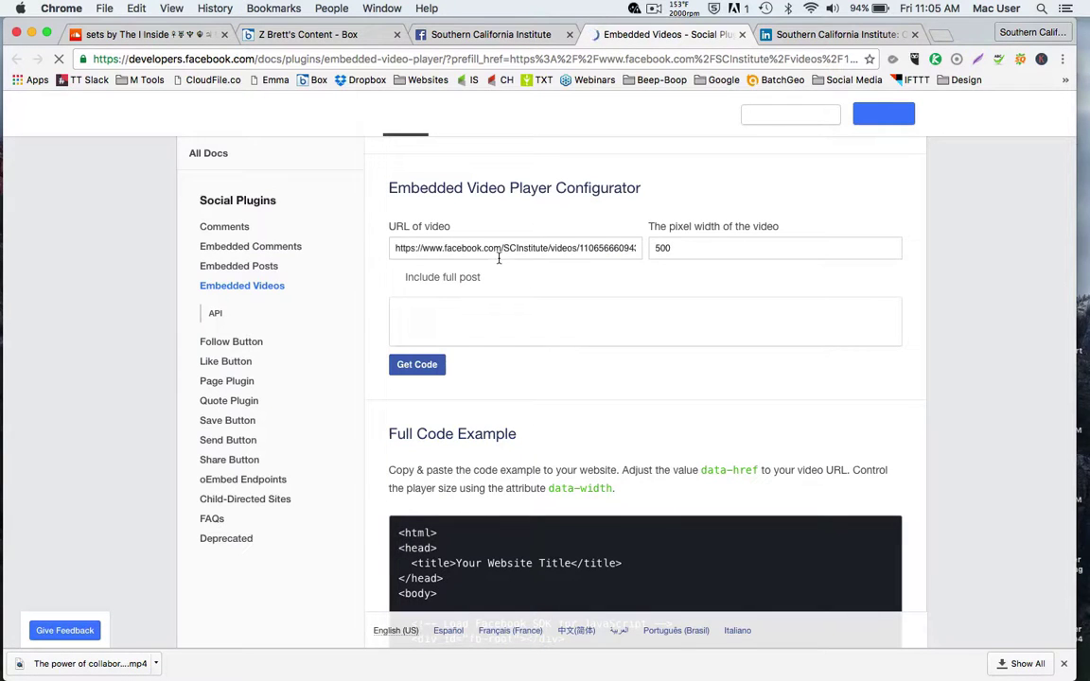
Examine the Embedded Video Player Configurator, its prefilled video URL, the code examples and the step-by-step instructions
scroll(501, 423, down, 3)
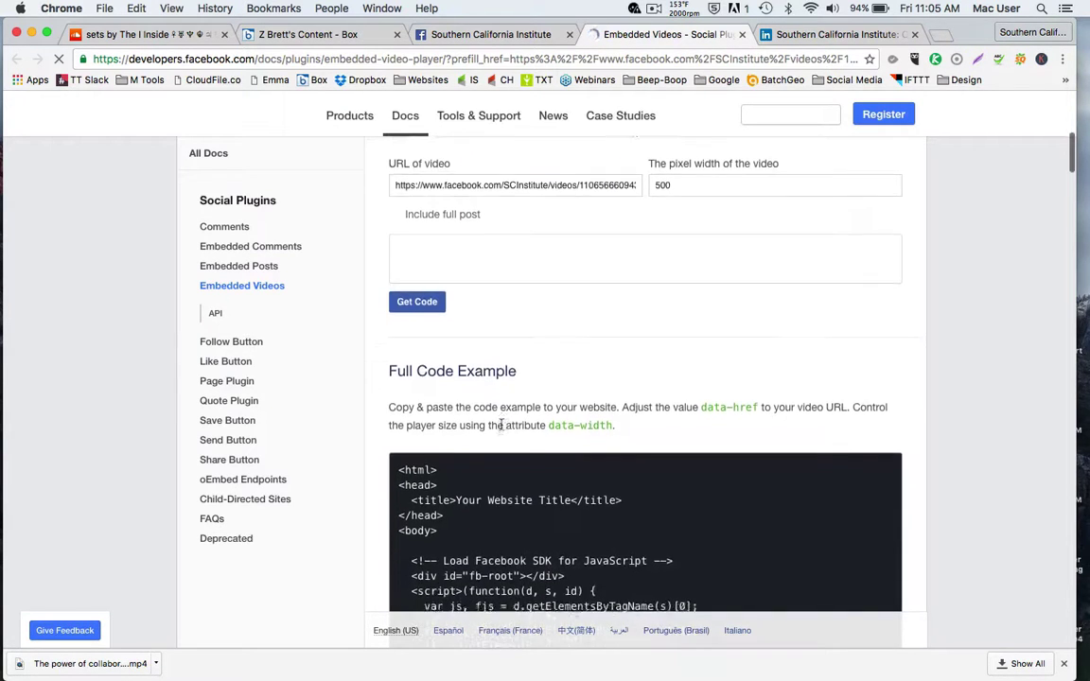
scroll(501, 419, down, 20)
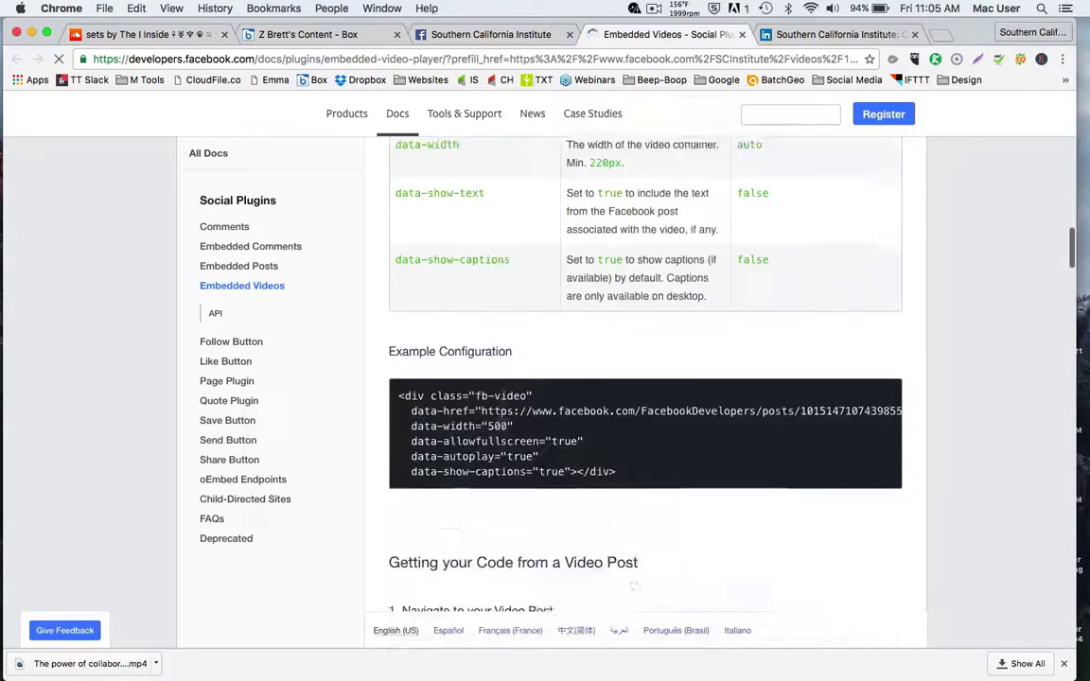
scroll(502, 426, up, 20)
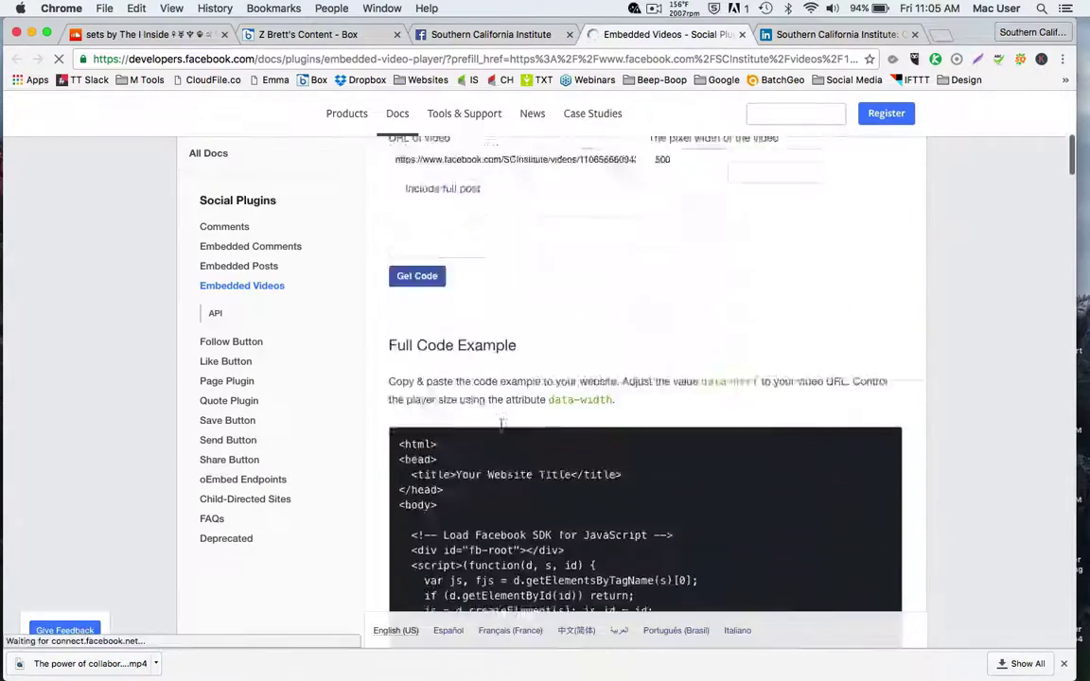
scroll(502, 424, up, 6)
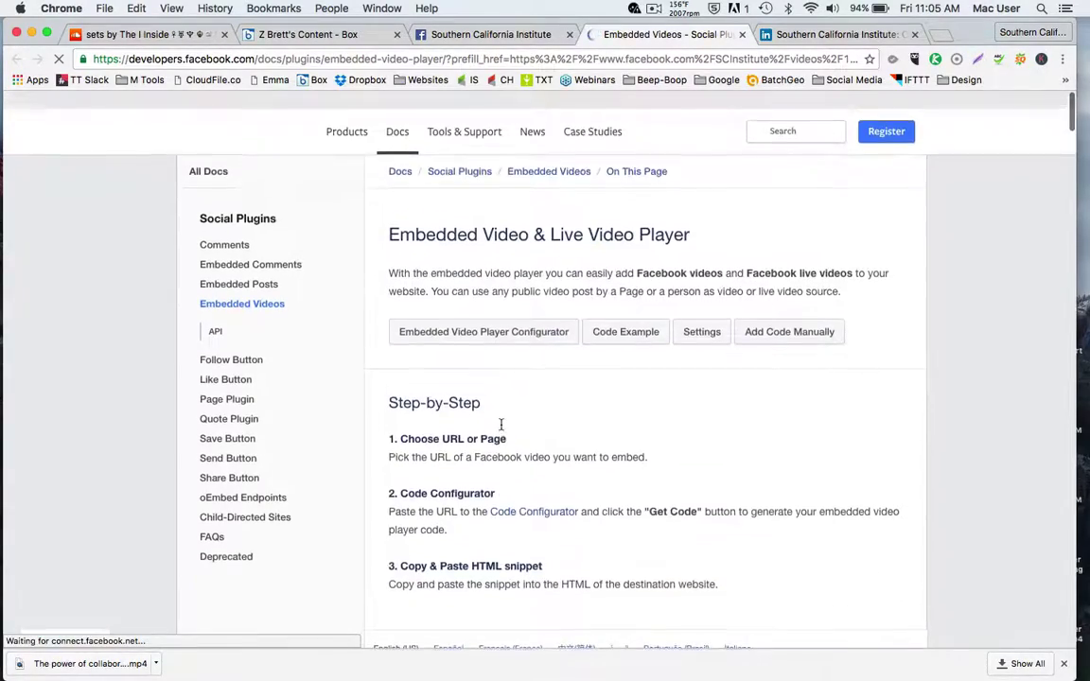
scroll(502, 425, down, 9)
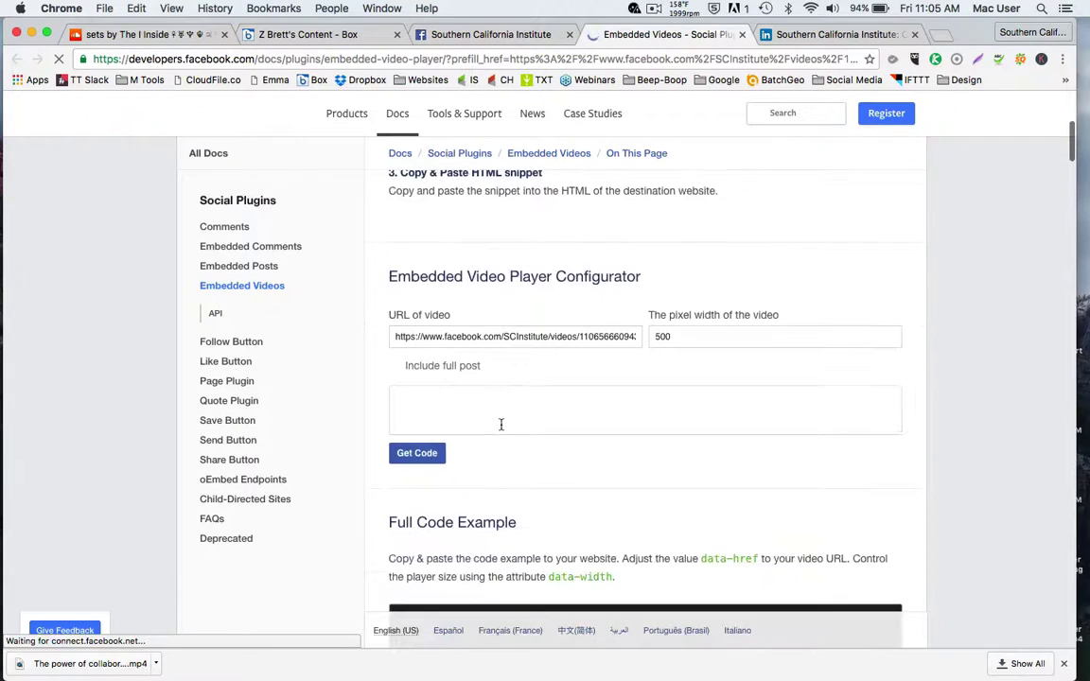
double_click(466, 339)
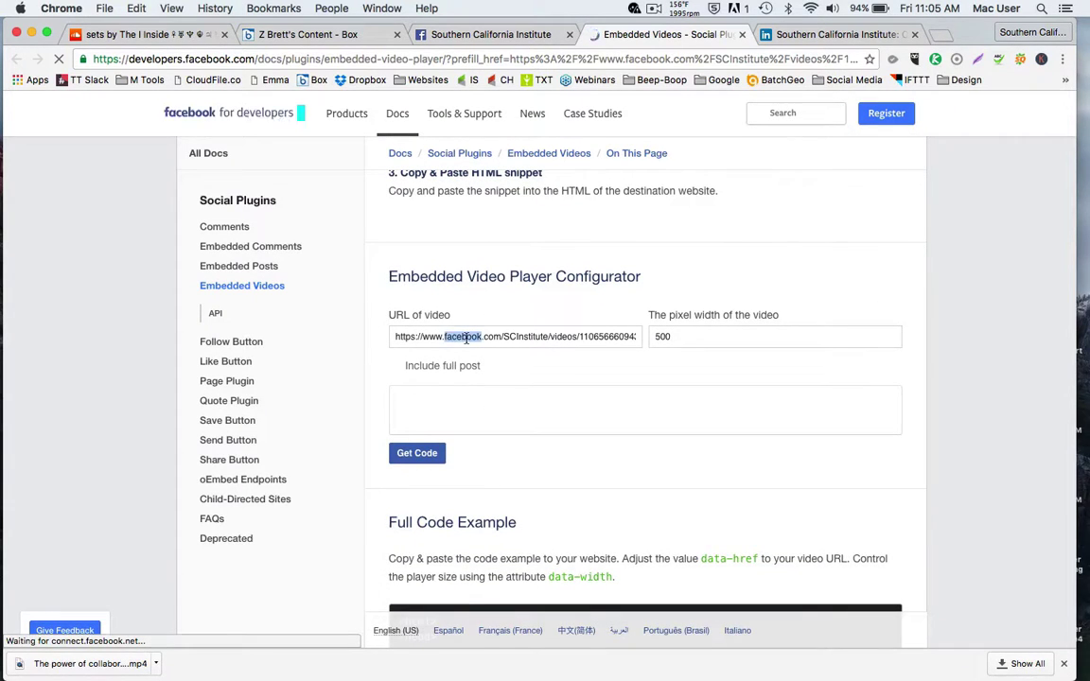
triple_click(467, 339)
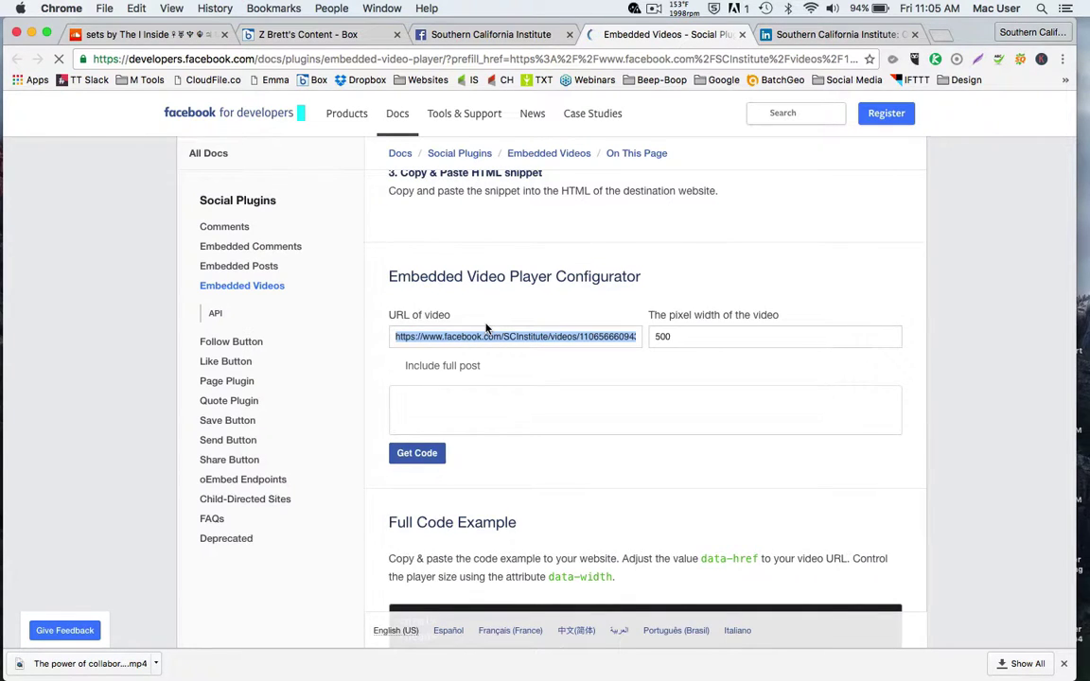
scroll(486, 328, down, 2)
scroll(536, 261, up, 8)
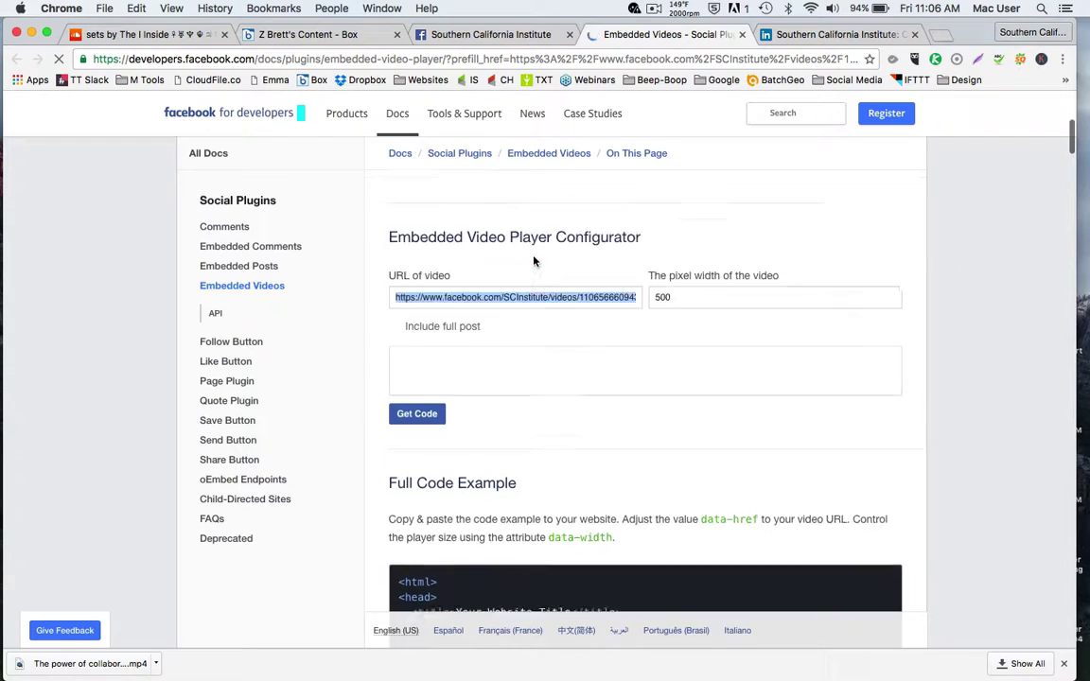
click(529, 278)
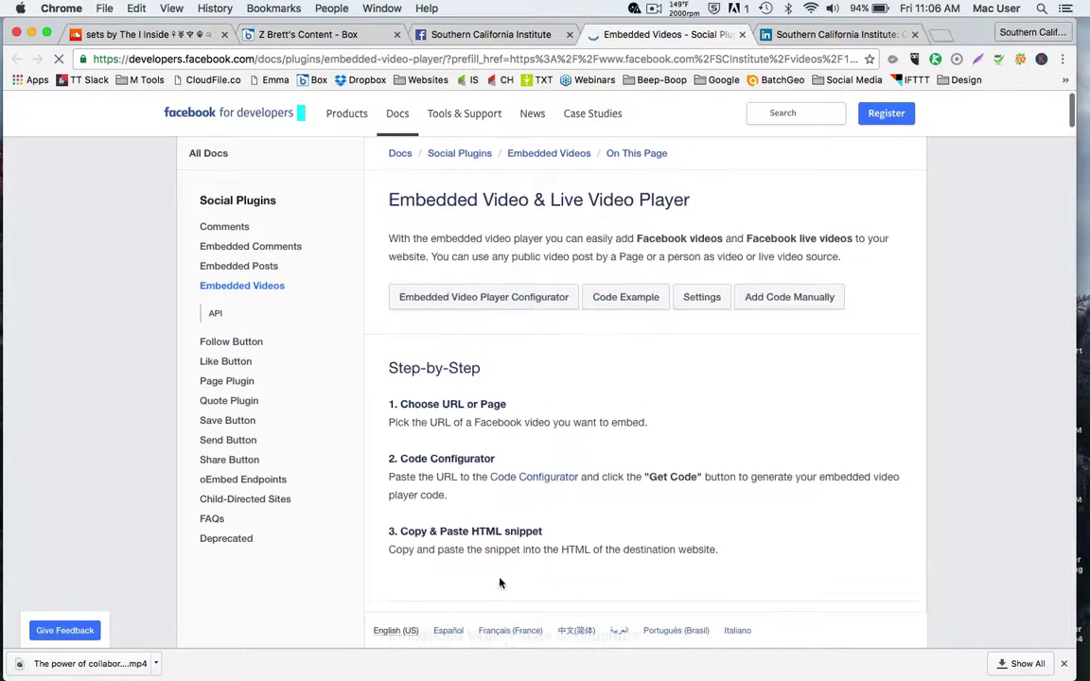